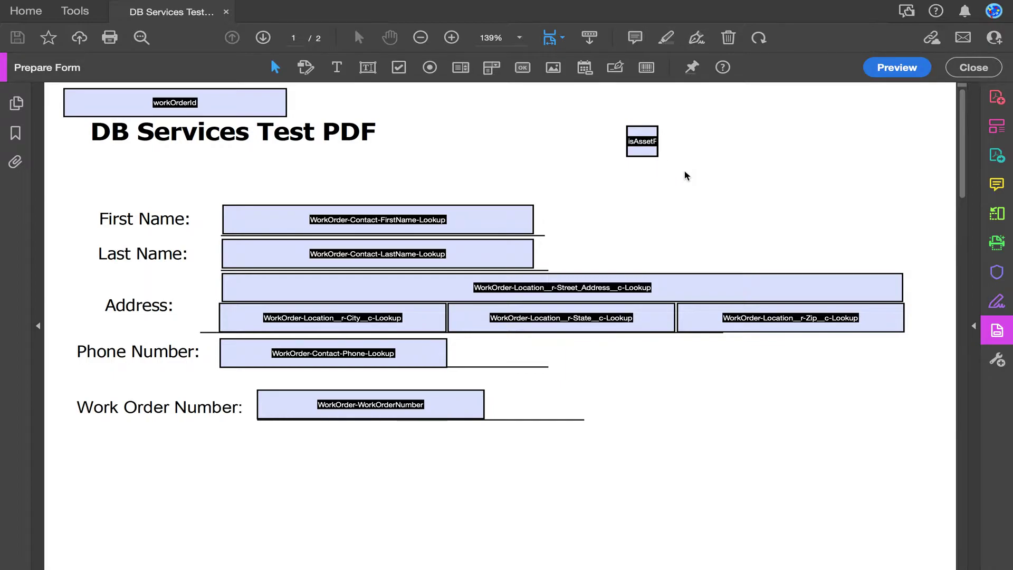
- Scroll the form editor down to page 2's Certification checkboxes and Authority to Approve Work radio buttons
{"action": "left_click_drag", "start_coordinate": [962, 179], "coordinate": [960, 420]}
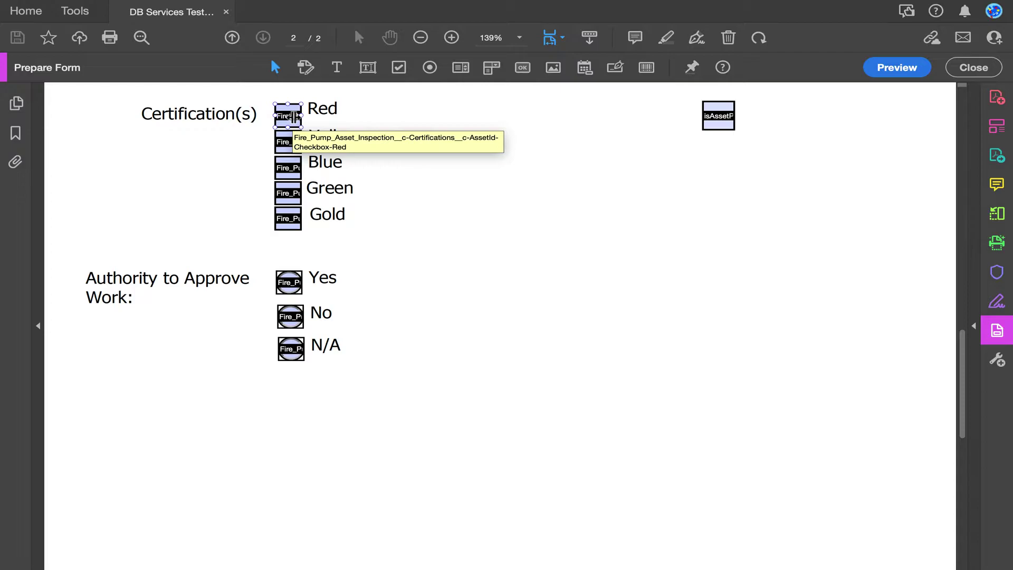
- Check the Yes approval field's name, deselect it, and move to generateAssetInspectionDocument.js in VS Code
{"action": "left_click", "coordinate": [288, 284]}
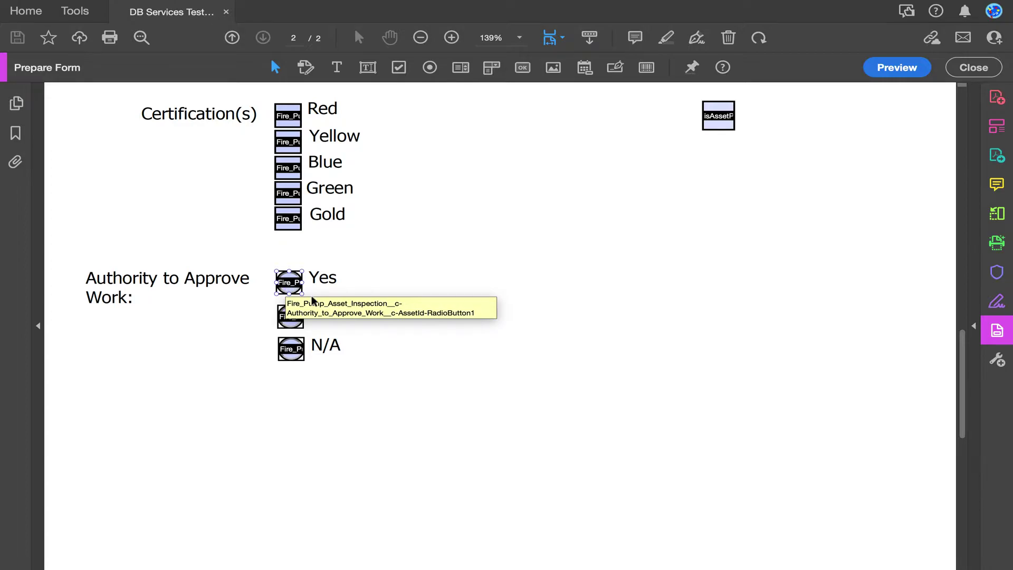
{"action": "left_click", "coordinate": [411, 337]}
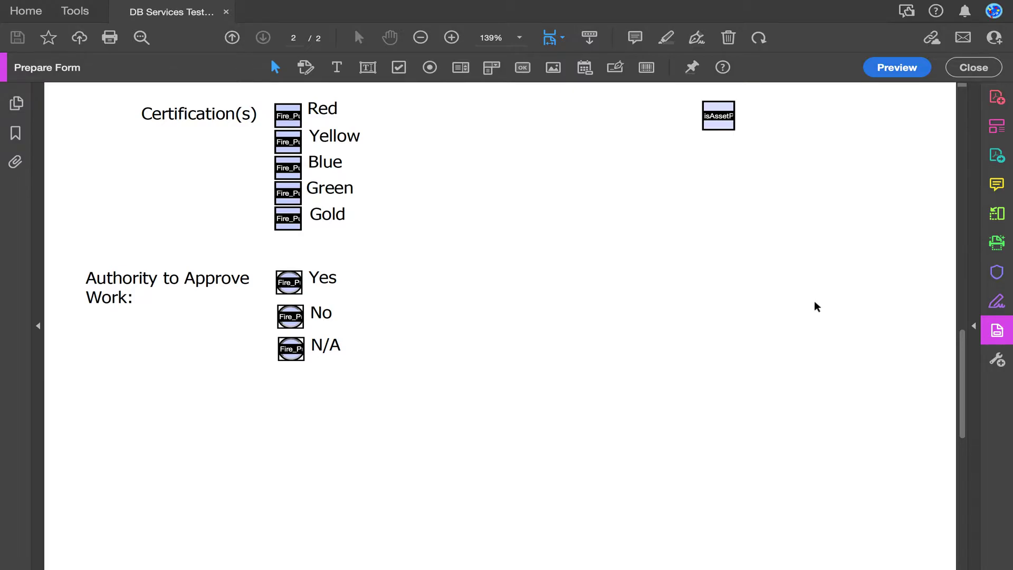
{"action": "key", "text": "ctrl+Left"}
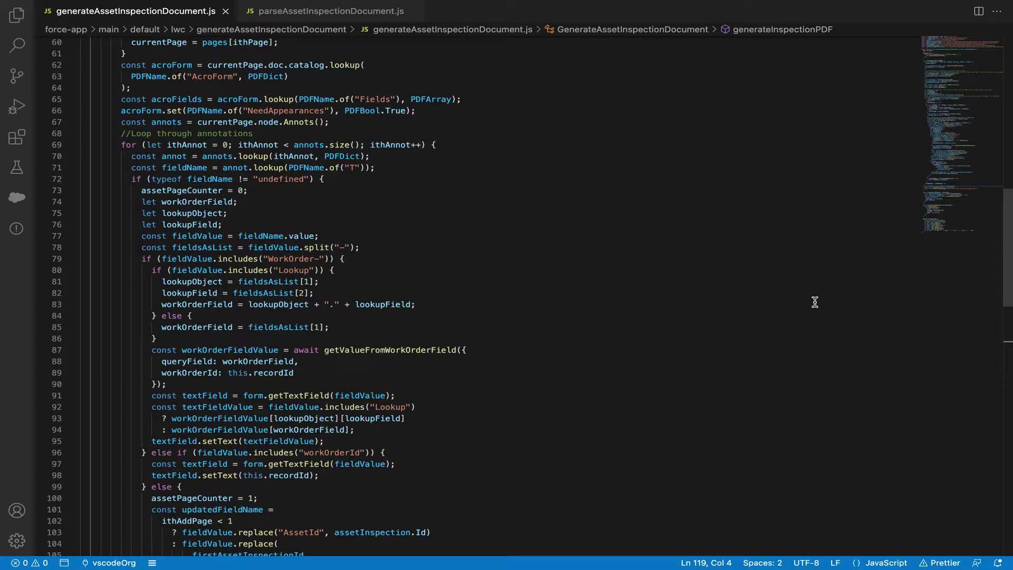
- Scroll generateAssetInspectionDocument.js to the save and createForm lines, then go to Salesforce work order 00000006
{"action": "scroll", "coordinate": [766, 343], "scroll_direction": "down", "scroll_amount": 8}
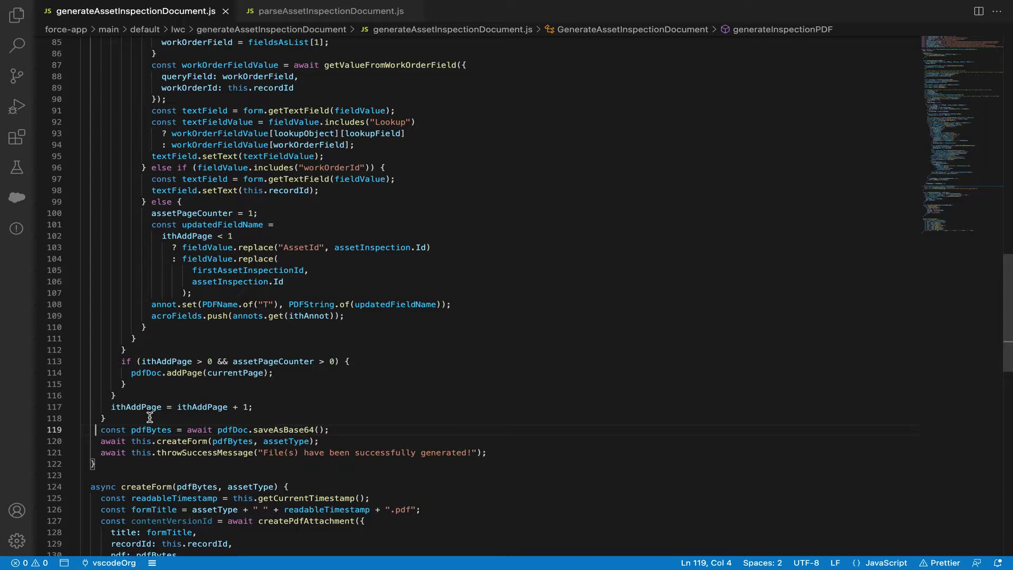
{"action": "key", "text": "Right"}
- Generate the asset inspection form for work order 00000006, reload, and preview the new Fire Pump PDF
{"action": "key", "text": "super+Tab"}
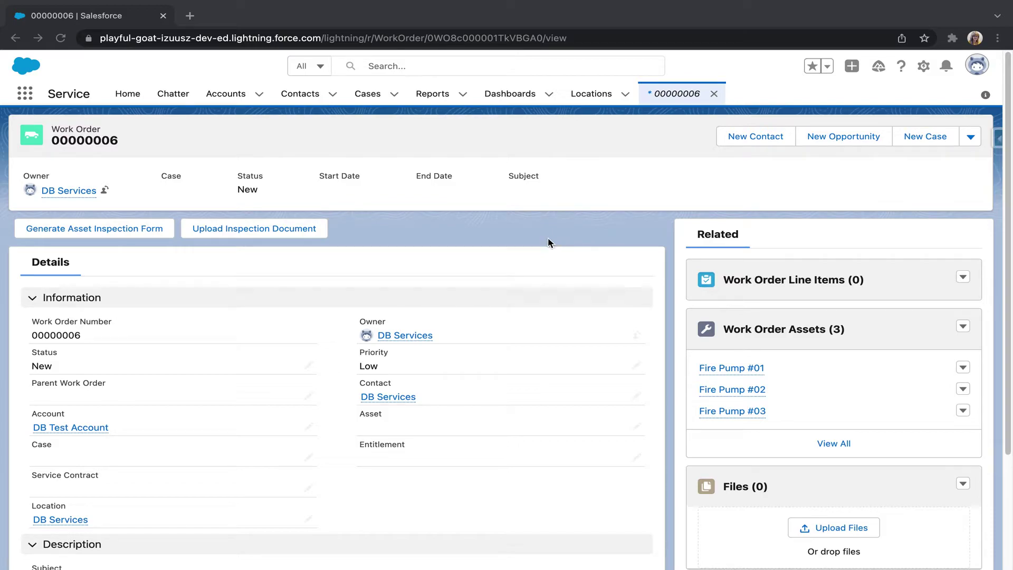
{"action": "left_click", "coordinate": [115, 235]}
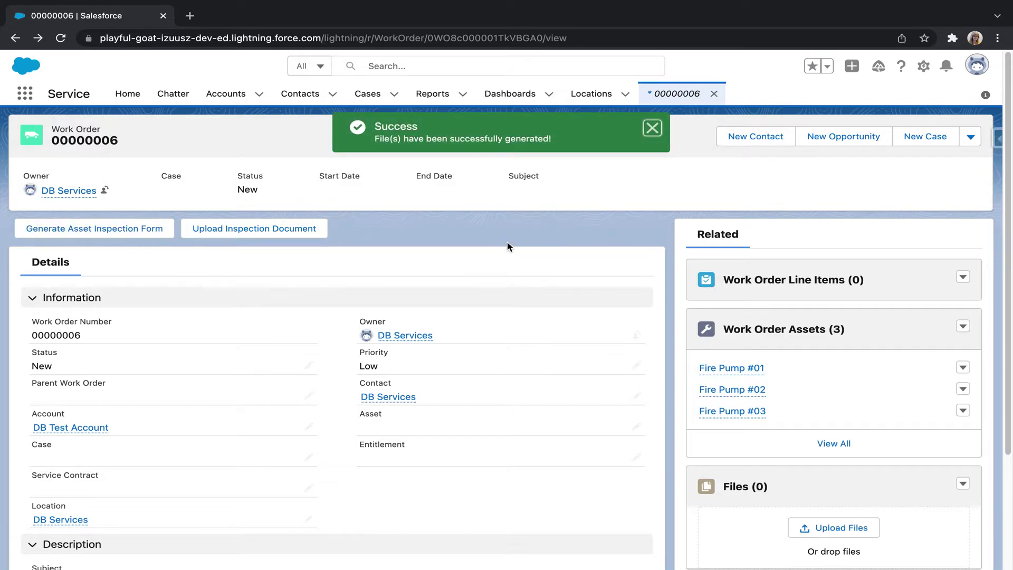
{"action": "left_click", "coordinate": [652, 129]}
{"action": "key", "text": "super+r"}
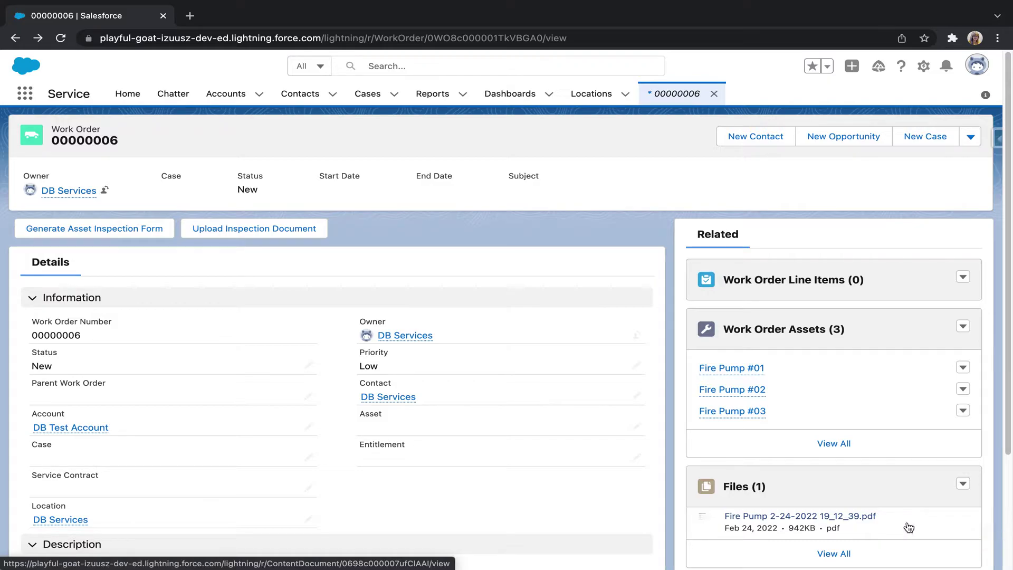
{"action": "left_click", "coordinate": [828, 521]}
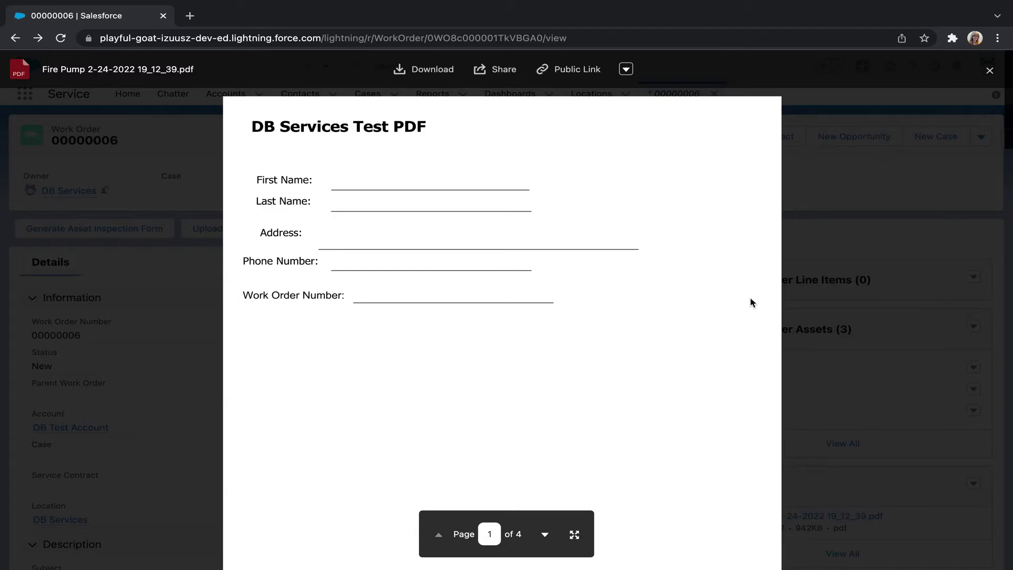
- Page through the Fire Pump 2-24-2022 19_12_39.pdf preview and download the file
{"action": "scroll", "coordinate": [749, 309], "scroll_direction": "down", "scroll_amount": 2}
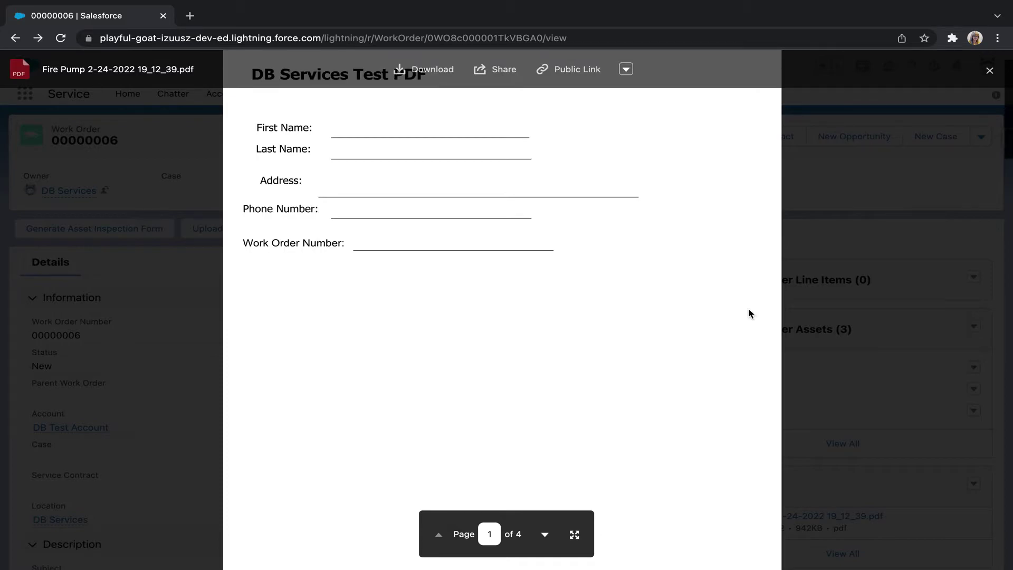
{"action": "scroll", "coordinate": [748, 312], "scroll_direction": "down", "scroll_amount": 1}
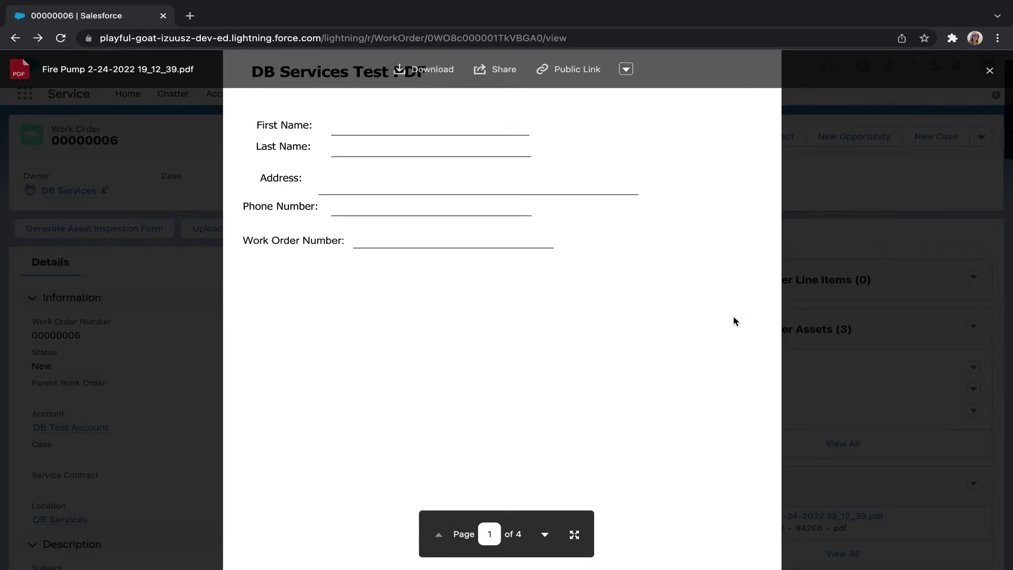
{"action": "scroll", "coordinate": [734, 320], "scroll_direction": "down", "scroll_amount": 10}
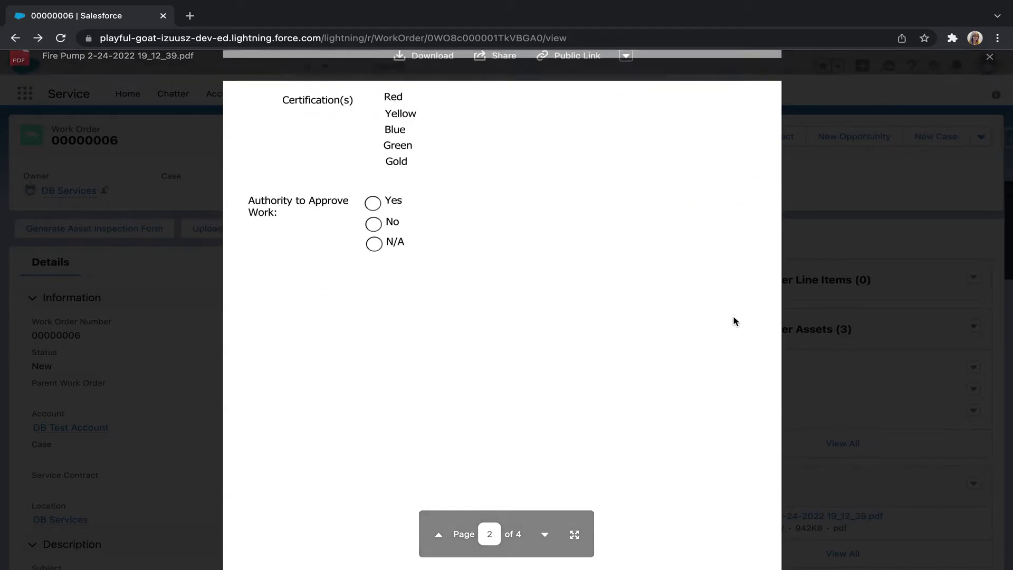
{"action": "scroll", "coordinate": [734, 321], "scroll_direction": "down", "scroll_amount": 3}
{"action": "scroll", "coordinate": [734, 321], "scroll_direction": "down", "scroll_amount": 2}
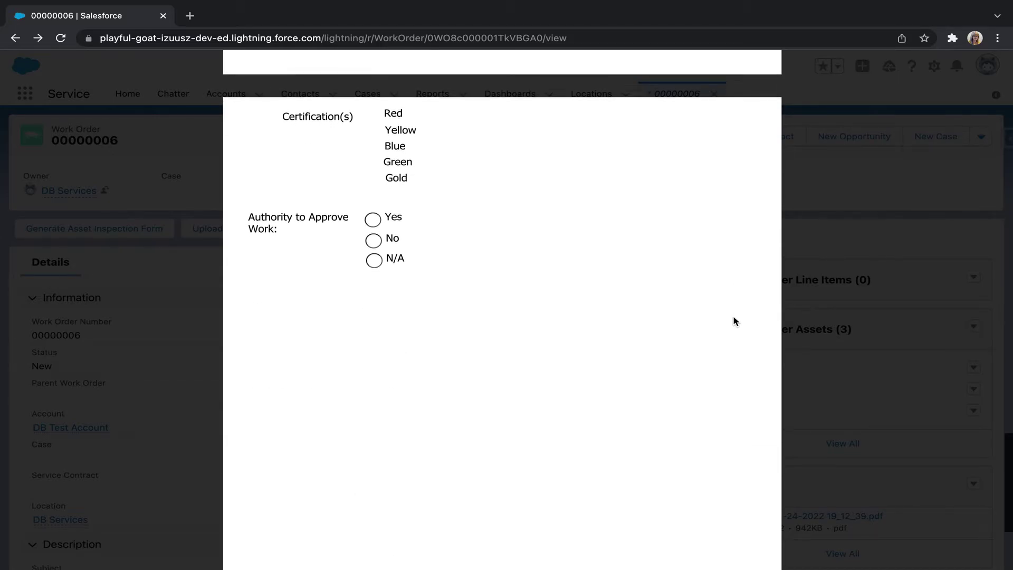
{"action": "scroll", "coordinate": [734, 321], "scroll_direction": "down", "scroll_amount": 2}
{"action": "scroll", "coordinate": [734, 321], "scroll_direction": "up", "scroll_amount": 10}
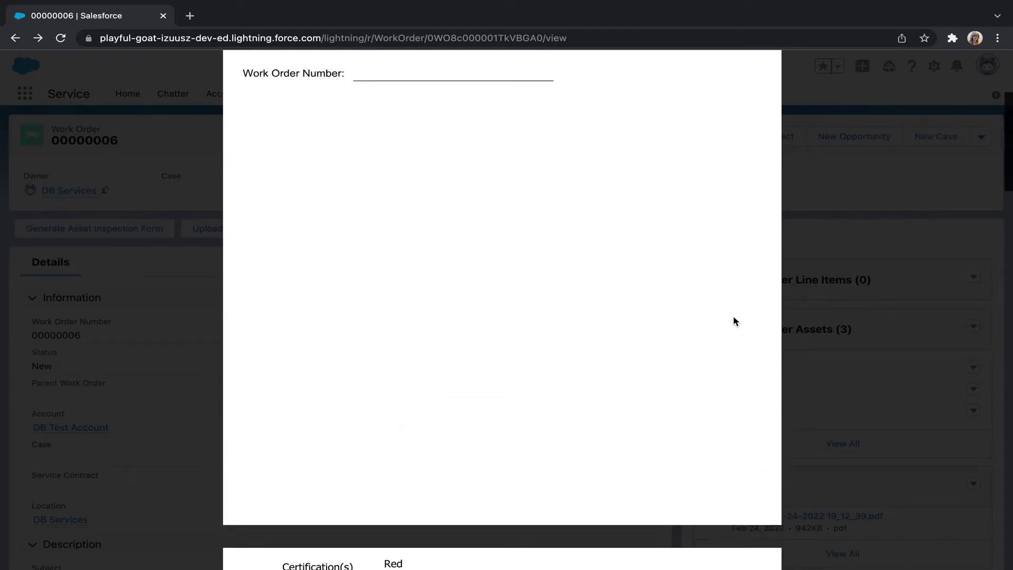
{"action": "mouse_move", "coordinate": [470, 163]}
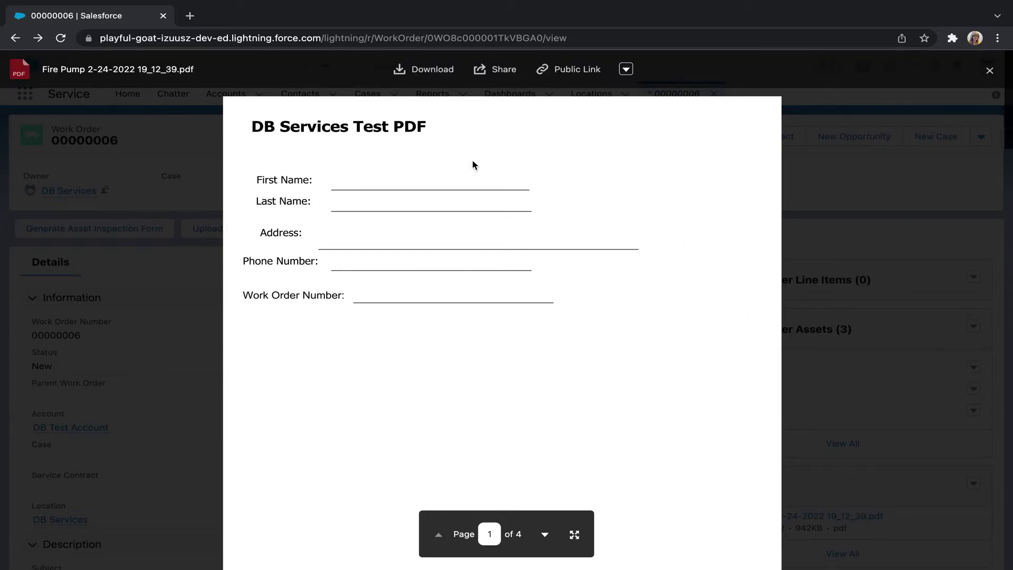
{"action": "left_click", "coordinate": [425, 69]}
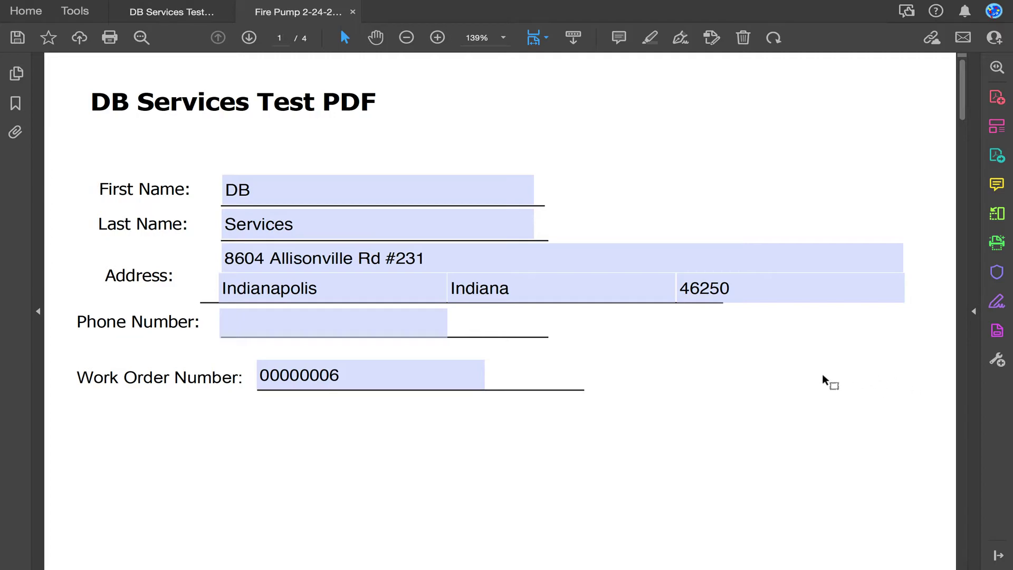
- Set the first asset's certification to Red and Authority to Approve Work to Yes
{"action": "scroll", "coordinate": [815, 376], "scroll_direction": "down", "scroll_amount": 3}
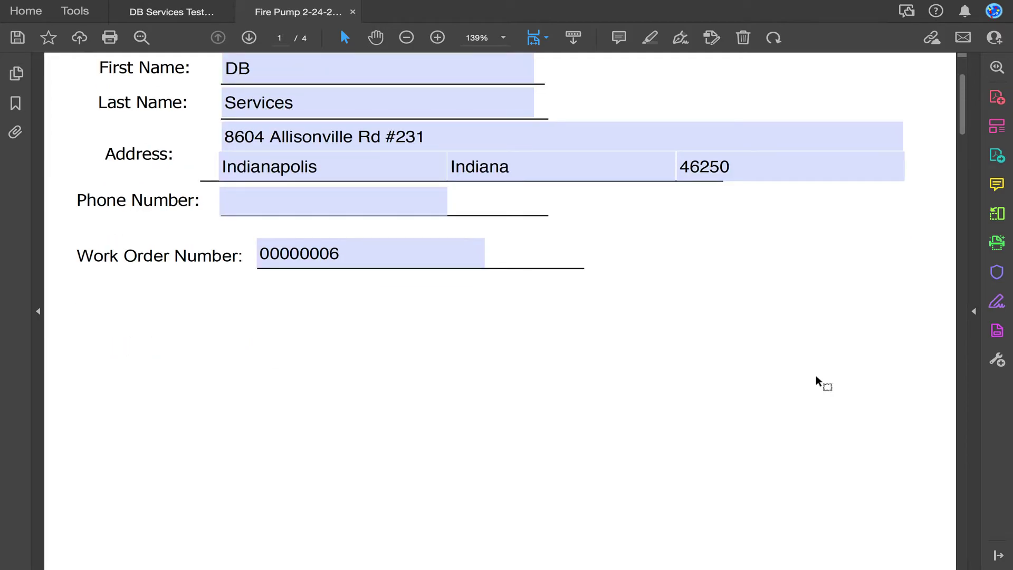
{"action": "scroll", "coordinate": [815, 376], "scroll_direction": "down", "scroll_amount": 15}
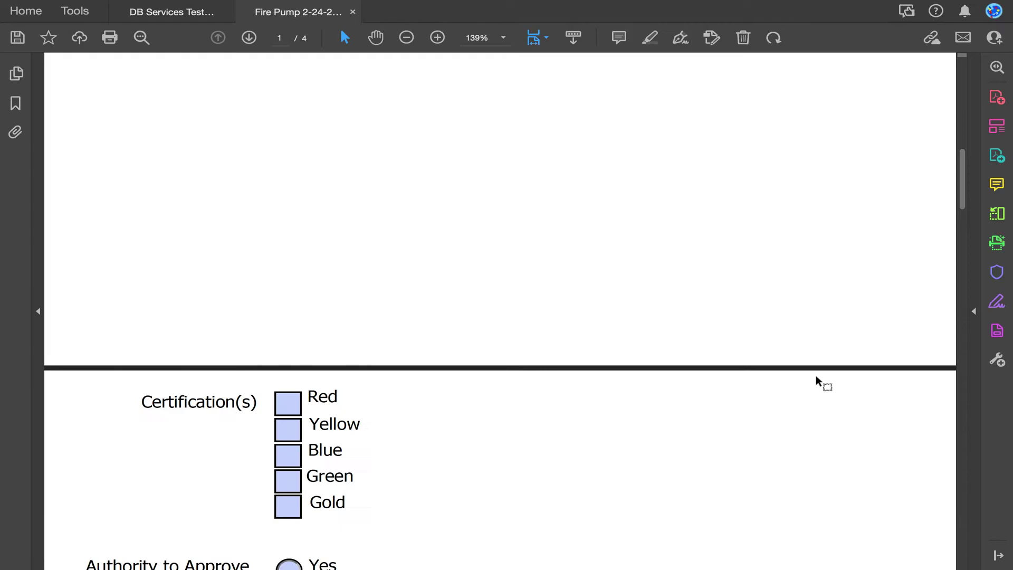
{"action": "scroll", "coordinate": [816, 375], "scroll_direction": "down", "scroll_amount": 5}
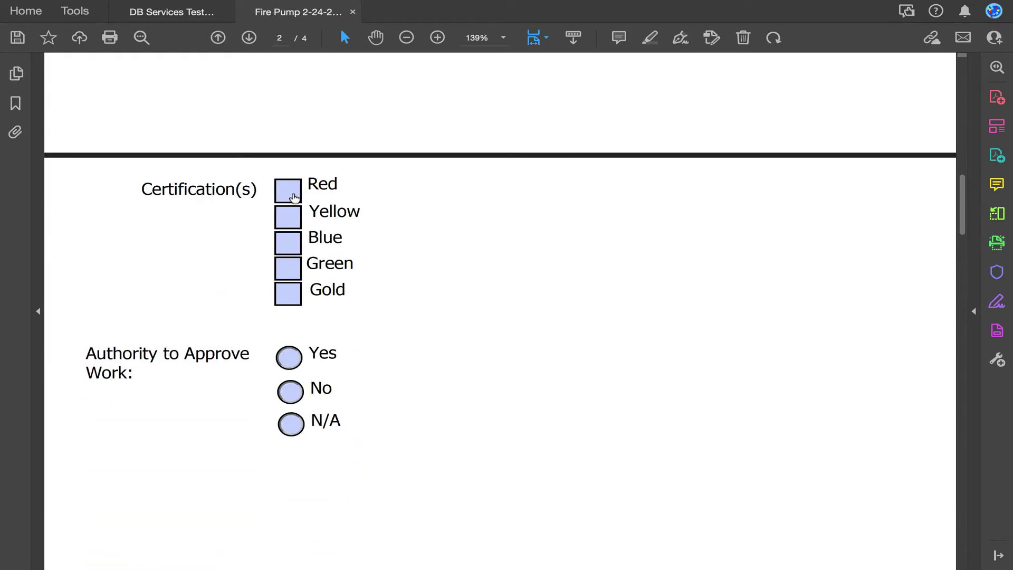
{"action": "left_click", "coordinate": [291, 194]}
{"action": "left_click", "coordinate": [288, 356]}
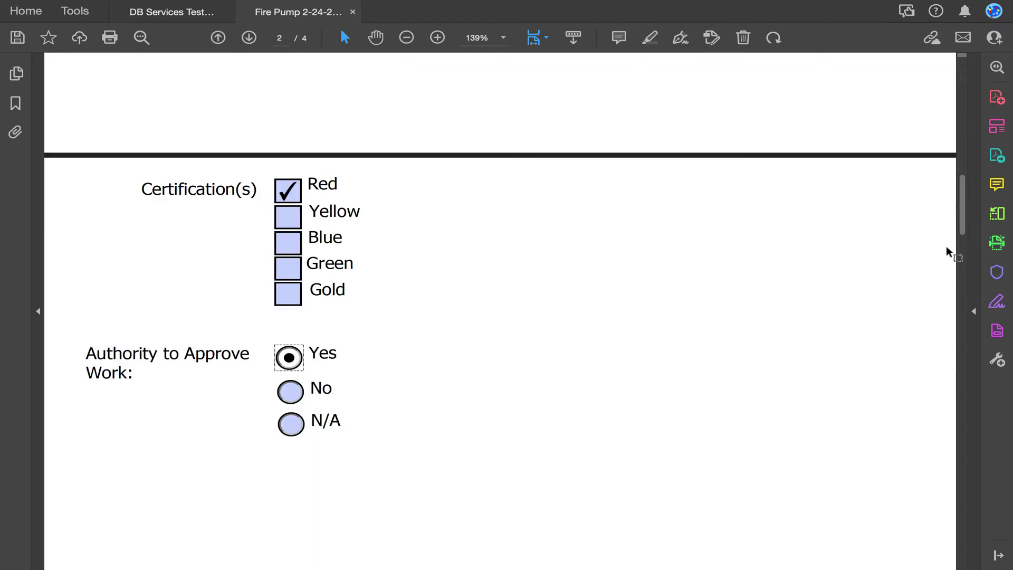
- Set the next asset's certification to Yellow and Authority to Approve Work to No
{"action": "scroll", "coordinate": [961, 264], "scroll_direction": "down", "scroll_amount": 3}
{"action": "left_click_drag", "start_coordinate": [962, 264], "coordinate": [966, 367]}
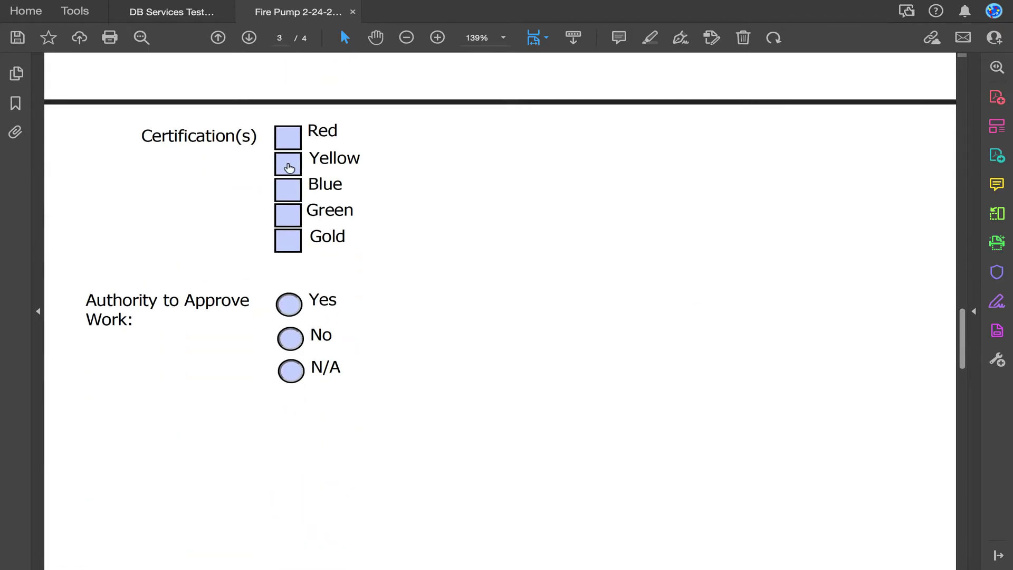
{"action": "left_click", "coordinate": [288, 164]}
{"action": "left_click", "coordinate": [290, 339]}
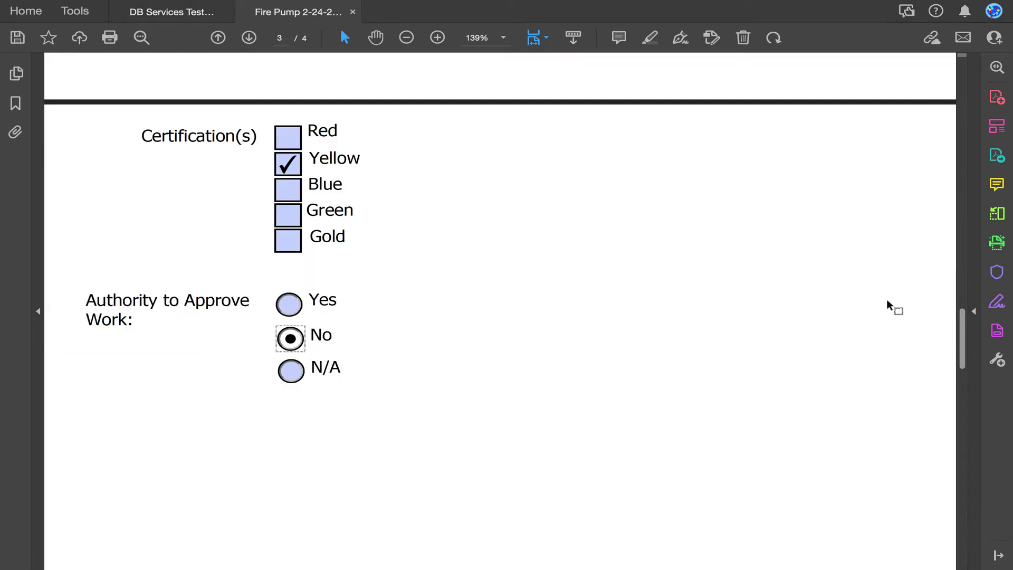
- Mark the remaining asset Green with Authority to Approve Work N/A and save the form
{"action": "left_click_drag", "start_coordinate": [964, 359], "coordinate": [965, 483]}
{"action": "scroll", "coordinate": [830, 407], "scroll_direction": "up", "scroll_amount": 5}
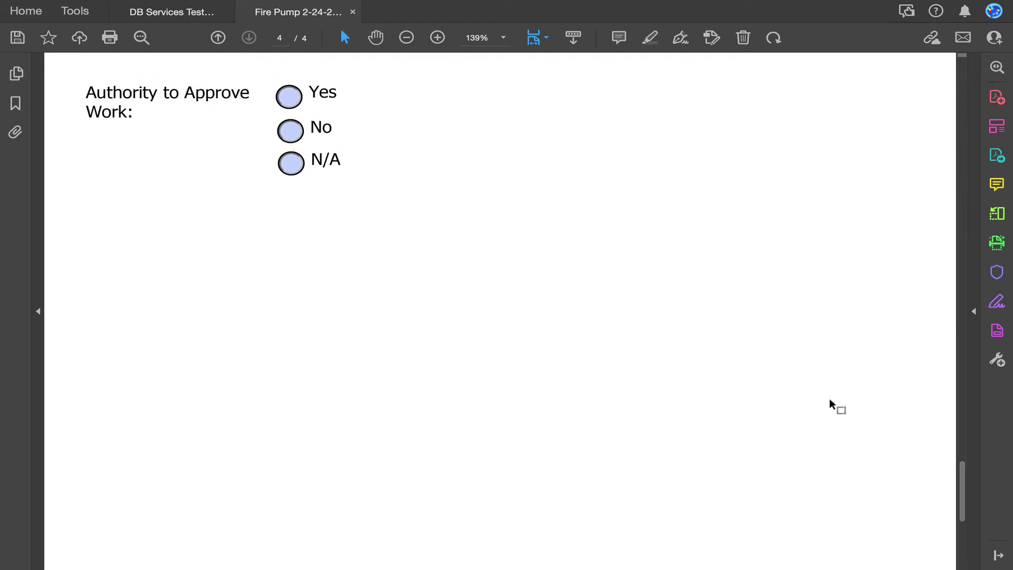
{"action": "scroll", "coordinate": [801, 378], "scroll_direction": "up", "scroll_amount": 2}
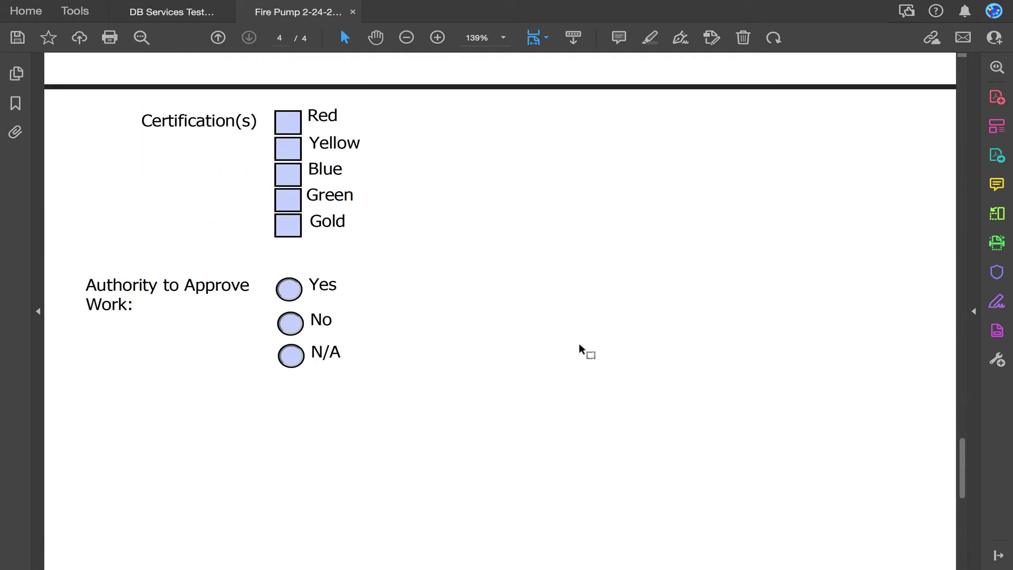
{"action": "left_click", "coordinate": [288, 202]}
{"action": "left_click", "coordinate": [291, 355]}
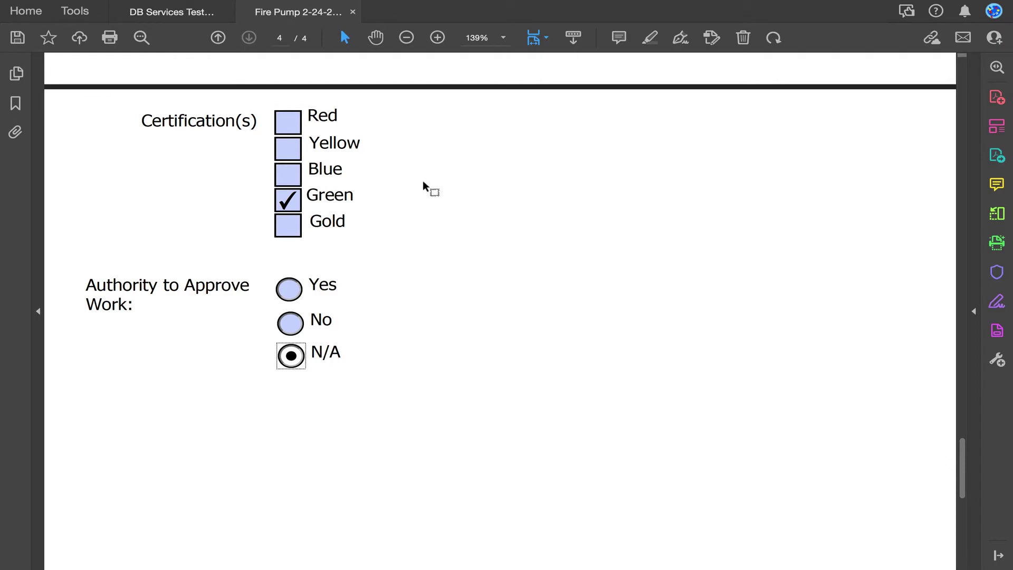
{"action": "left_click", "coordinate": [20, 40]}
{"action": "left_click", "coordinate": [619, 279]}
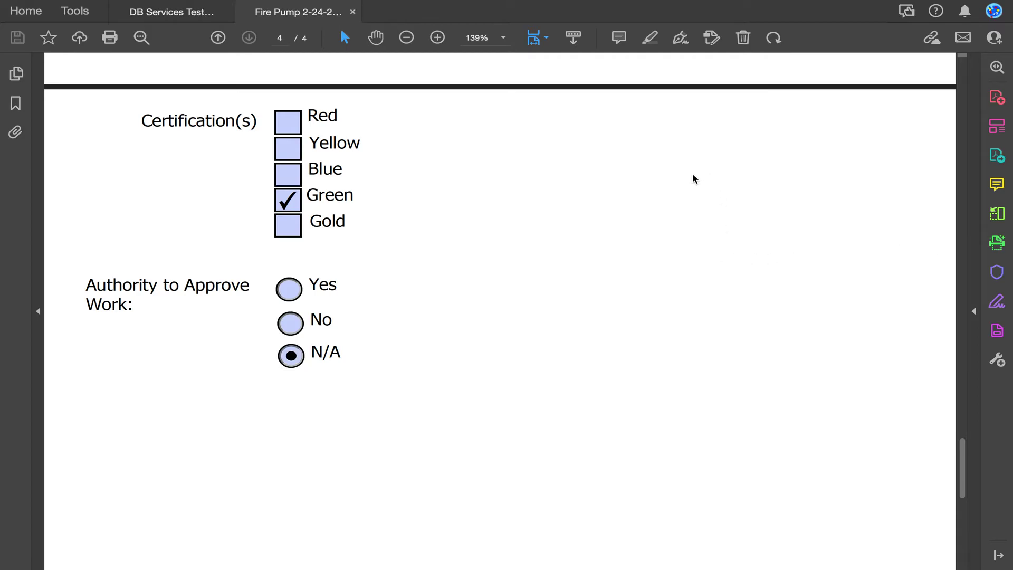
- Upload the filled Fire Pump 2-24-2022 19_12_39.pdf from Downloads through Upload Inspection Document
{"action": "key", "text": "super+Tab"}
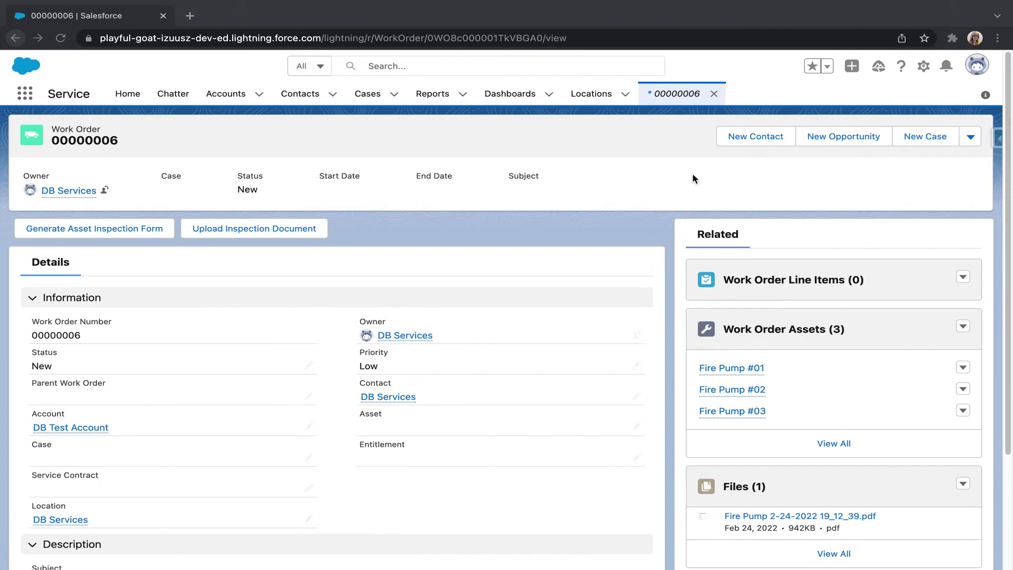
{"action": "left_click", "coordinate": [263, 236]}
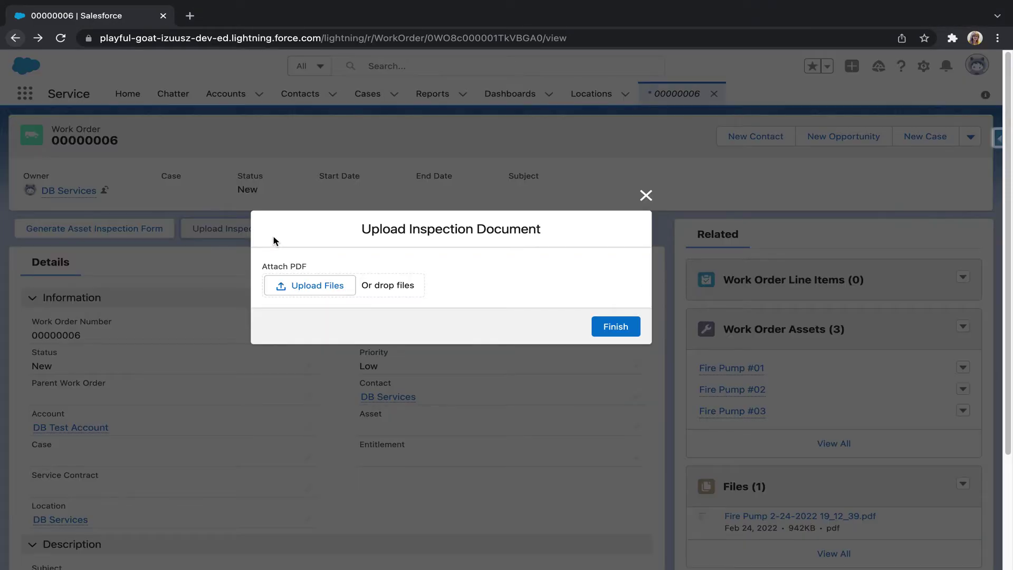
{"action": "left_click", "coordinate": [296, 289]}
{"action": "left_click", "coordinate": [429, 197]}
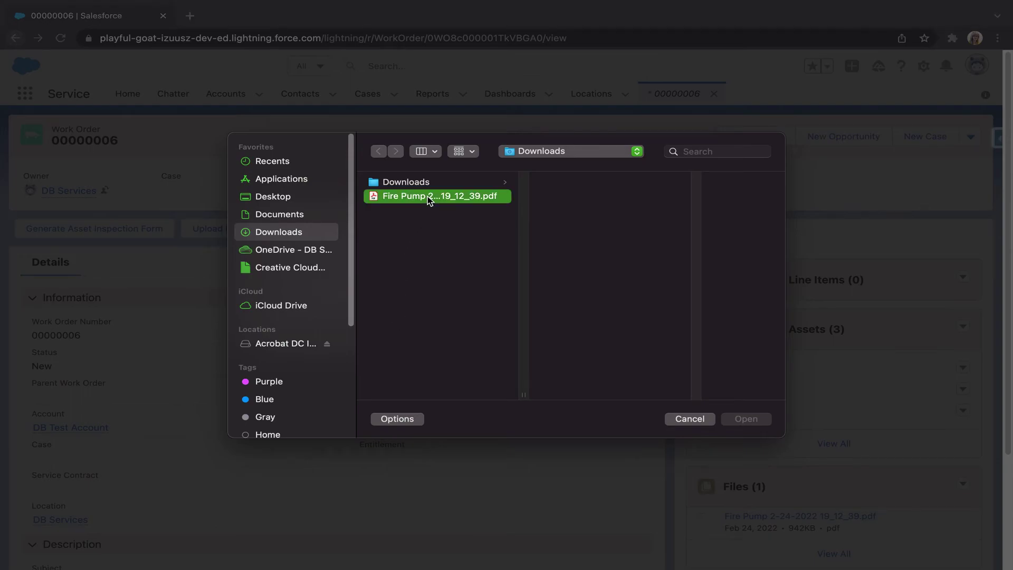
{"action": "left_click", "coordinate": [746, 418]}
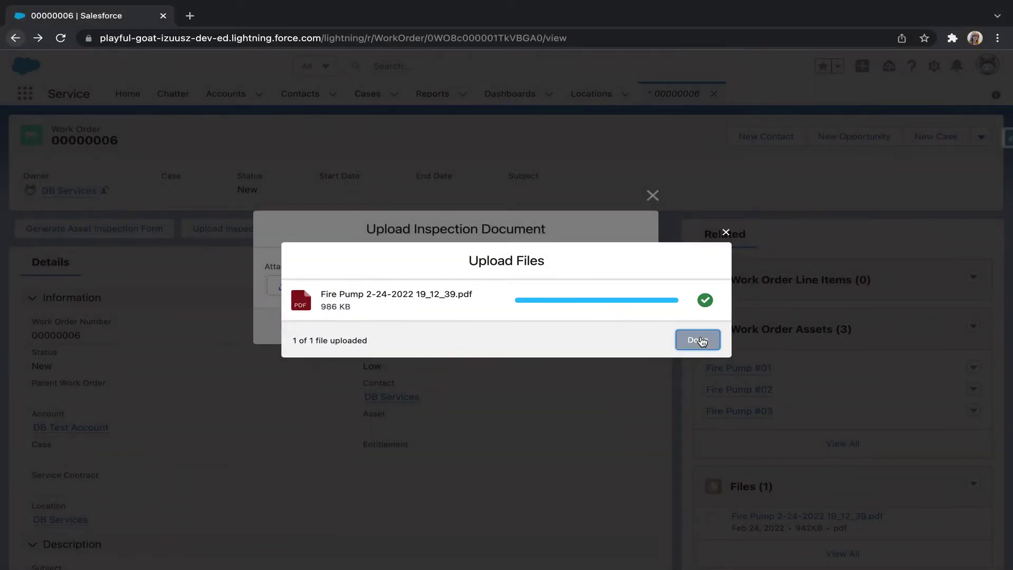
{"action": "left_click", "coordinate": [698, 341]}
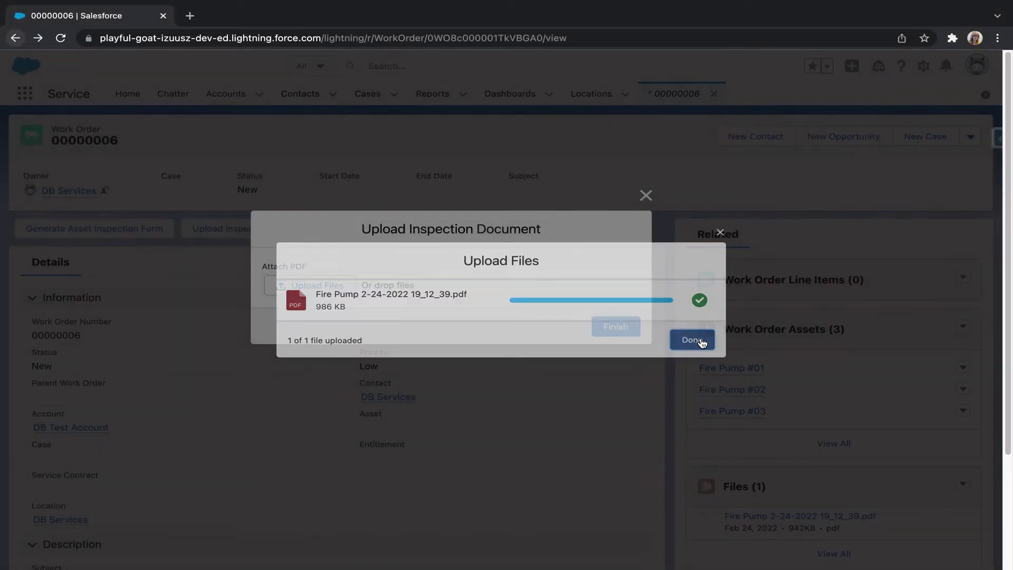
{"action": "left_click", "coordinate": [615, 326]}
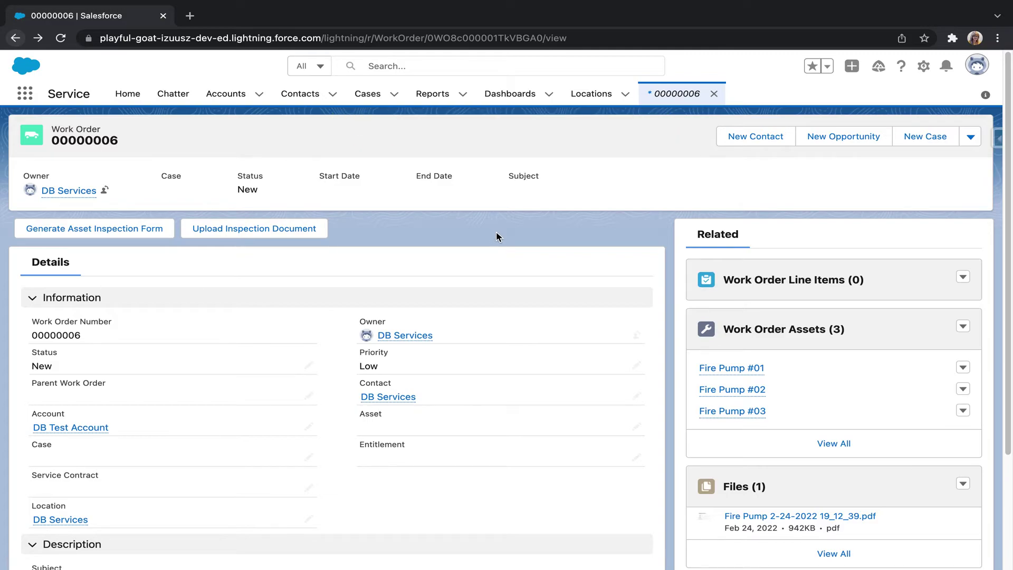
- Open Fire Pump #01's related asset inspection record showing Certifications Red and Authority Yes
{"action": "left_click", "coordinate": [720, 372]}
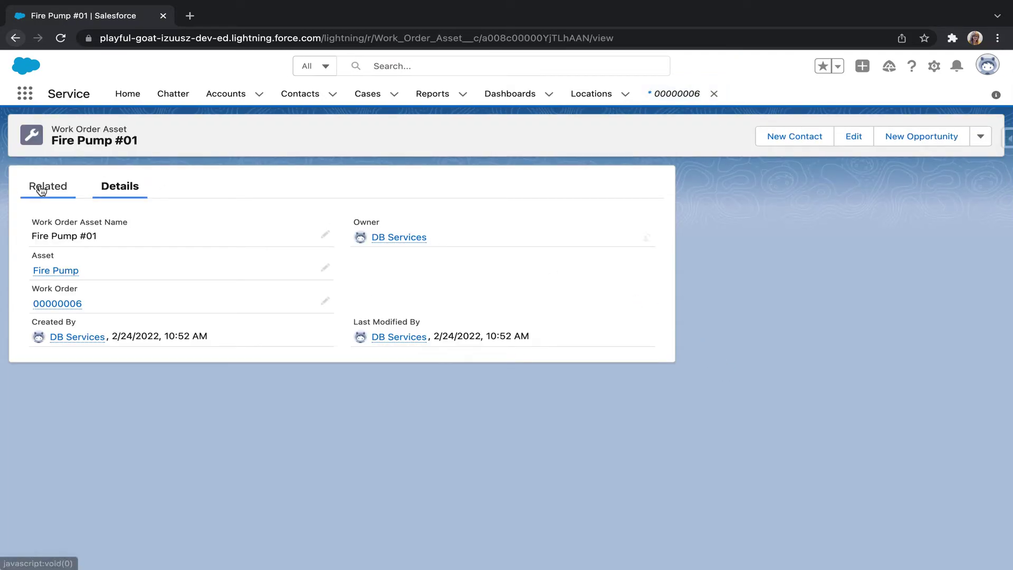
{"action": "left_click", "coordinate": [48, 191]}
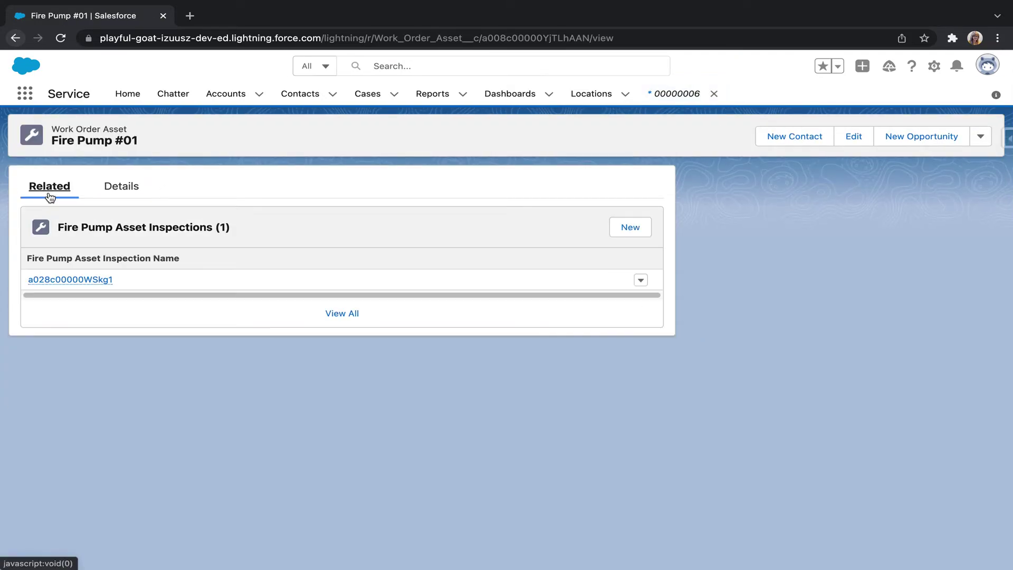
{"action": "left_click", "coordinate": [93, 279]}
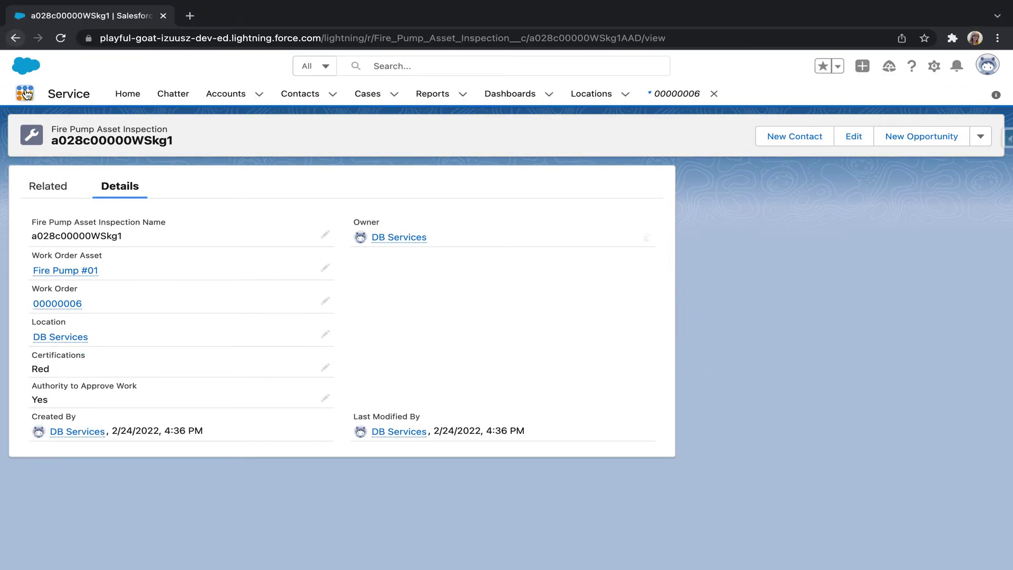
{"action": "left_click", "coordinate": [25, 94]}
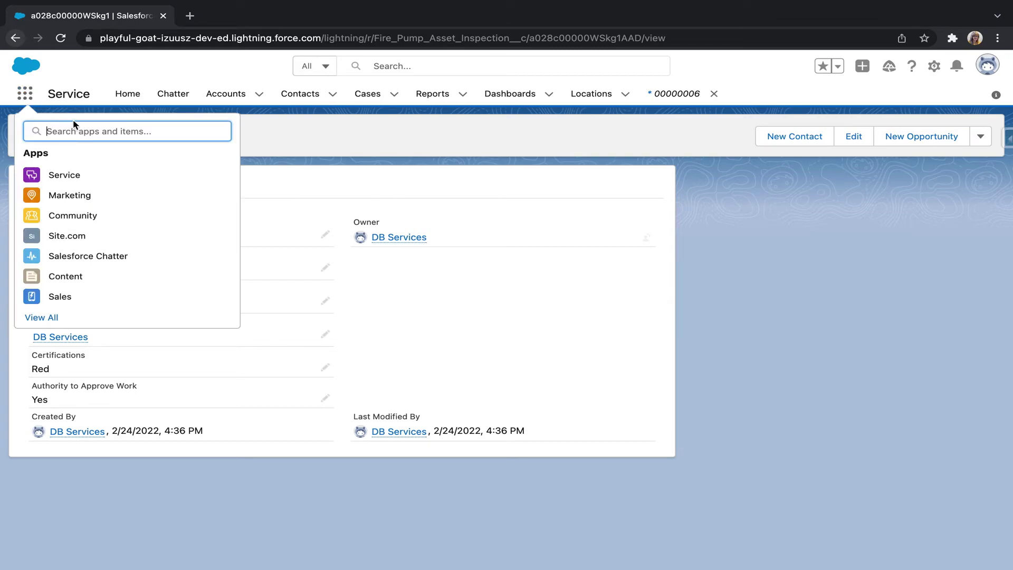
- Find Work Orders through the App Launcher and open work order 00000003
{"action": "type", "text": "work ord"}
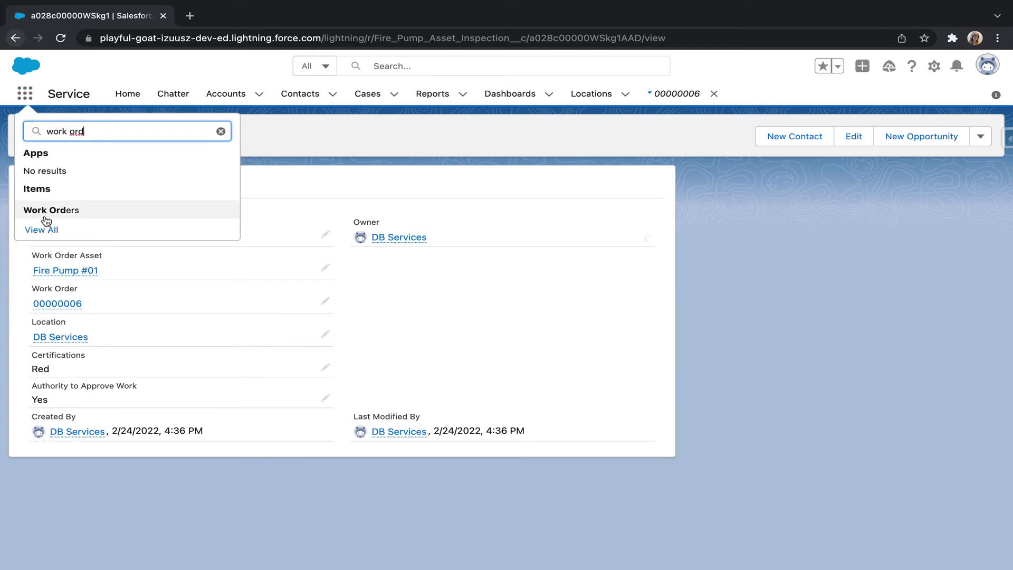
{"action": "left_click", "coordinate": [45, 215]}
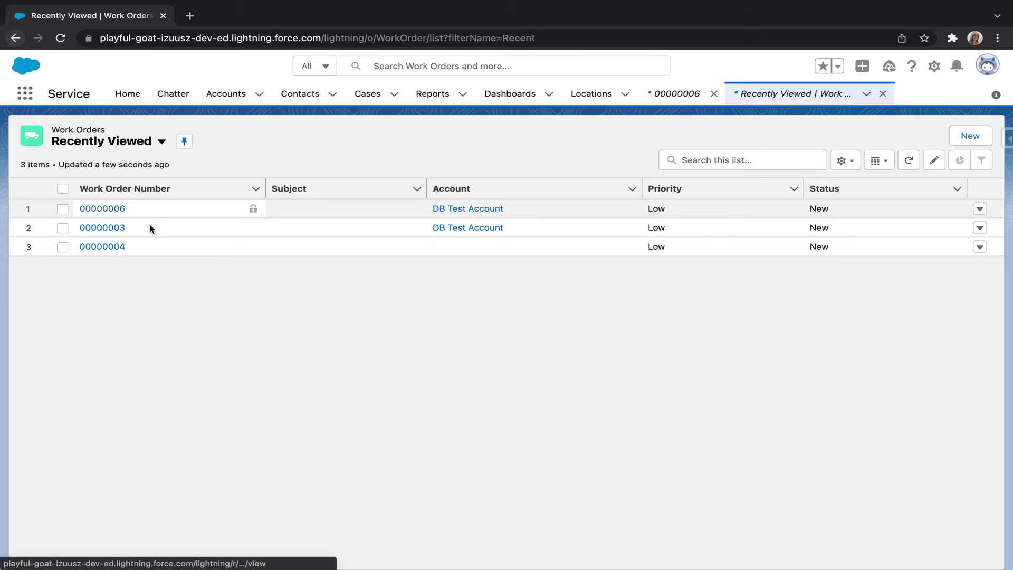
{"action": "left_click", "coordinate": [117, 231]}
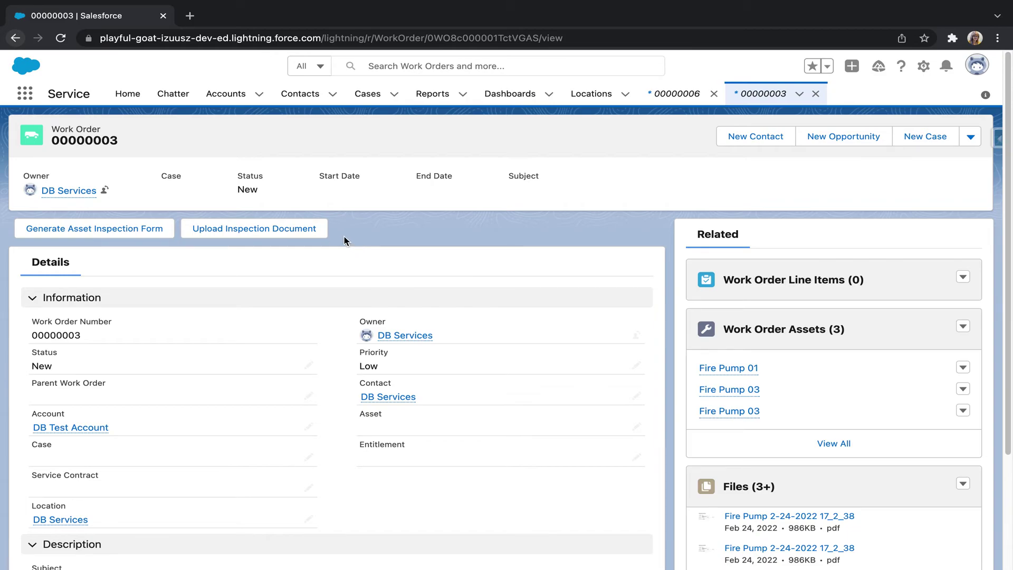
- Attach the Fire Pump 2-24-2022 19_12_39.pdf from Downloads via Upload Inspection Document
{"action": "left_click", "coordinate": [276, 230]}
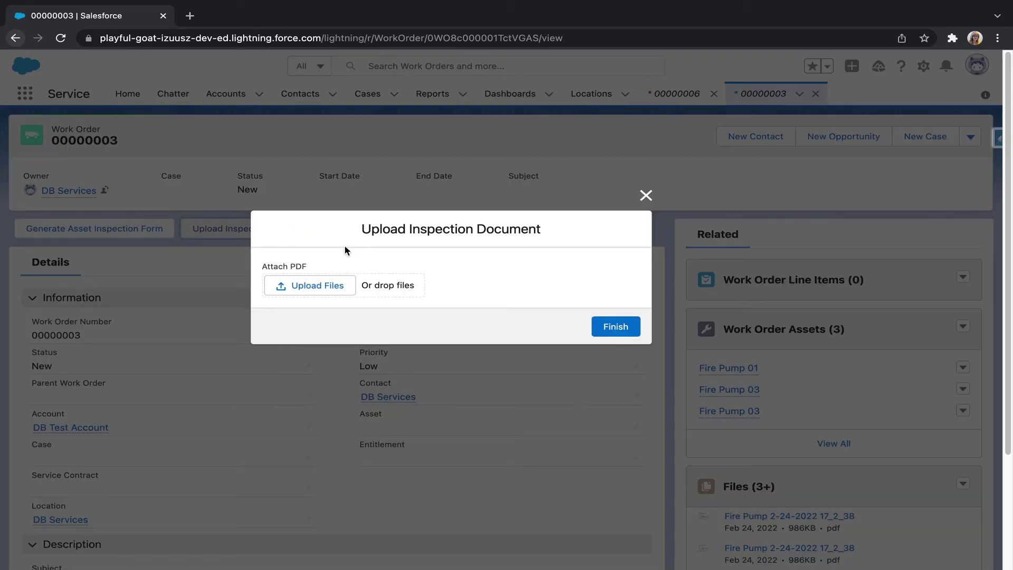
{"action": "left_click", "coordinate": [325, 285]}
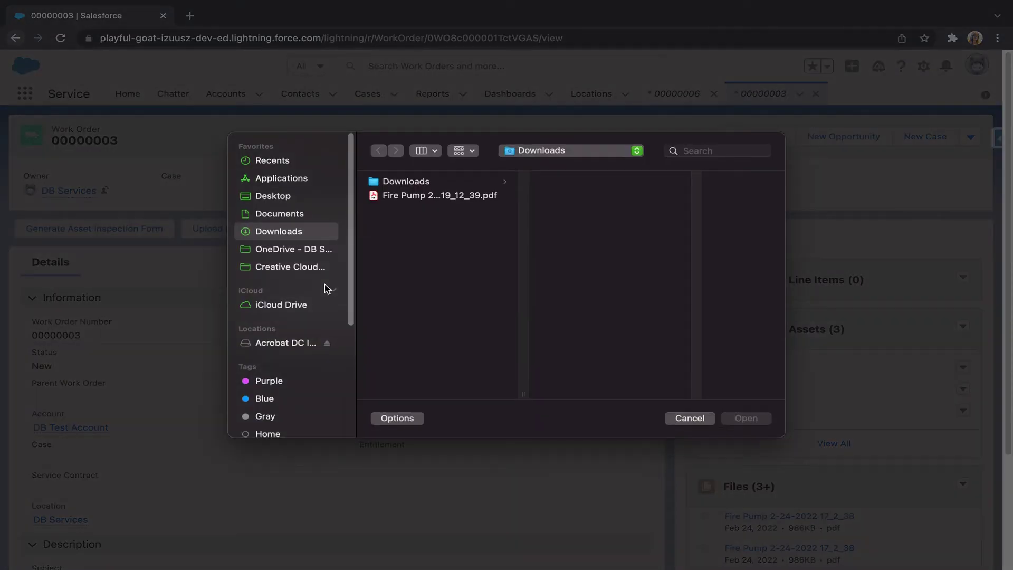
{"action": "left_click", "coordinate": [451, 198]}
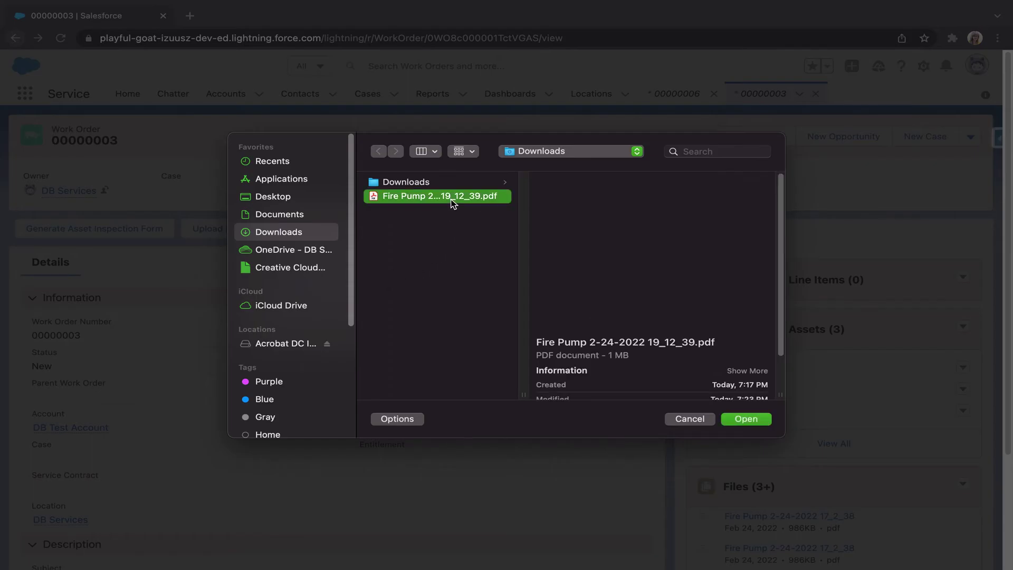
{"action": "left_click", "coordinate": [746, 419]}
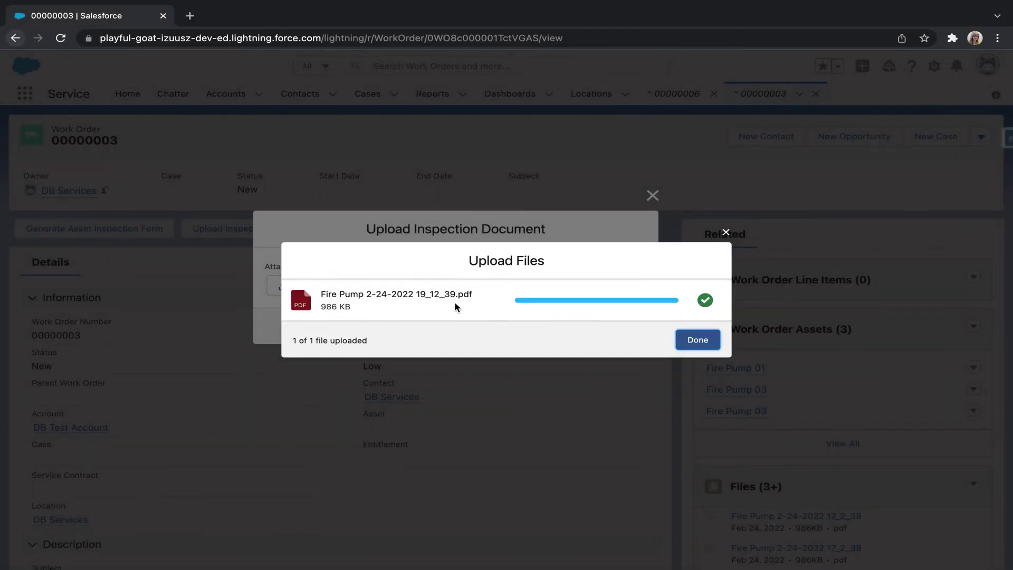
{"action": "left_click", "coordinate": [695, 339]}
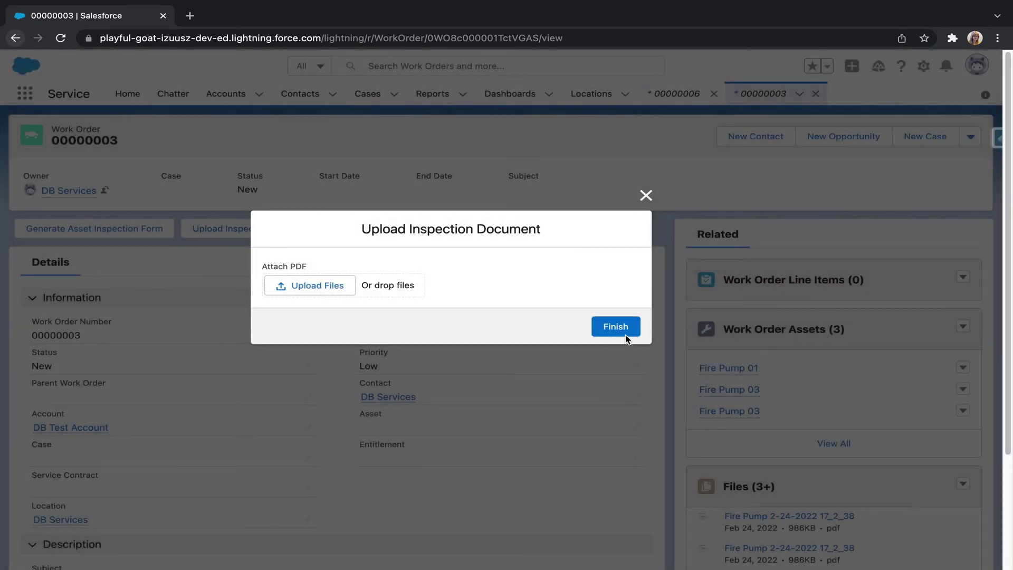
{"action": "left_click", "coordinate": [615, 327]}
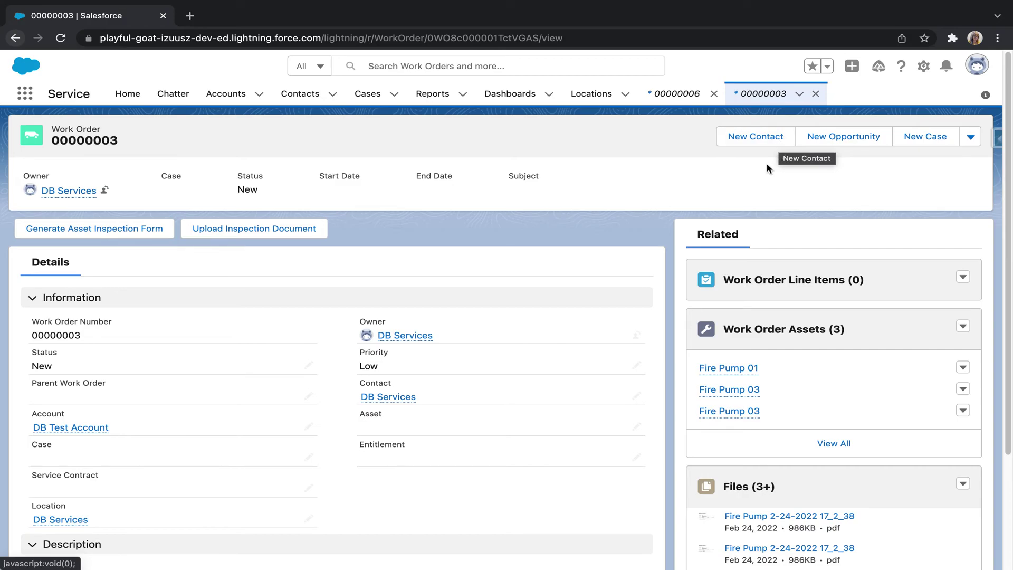
- Switch to VS Code showing parseAssetInspectionDocument.js's checkbox, radio and text field branches
{"action": "key", "text": "super+Tab"}
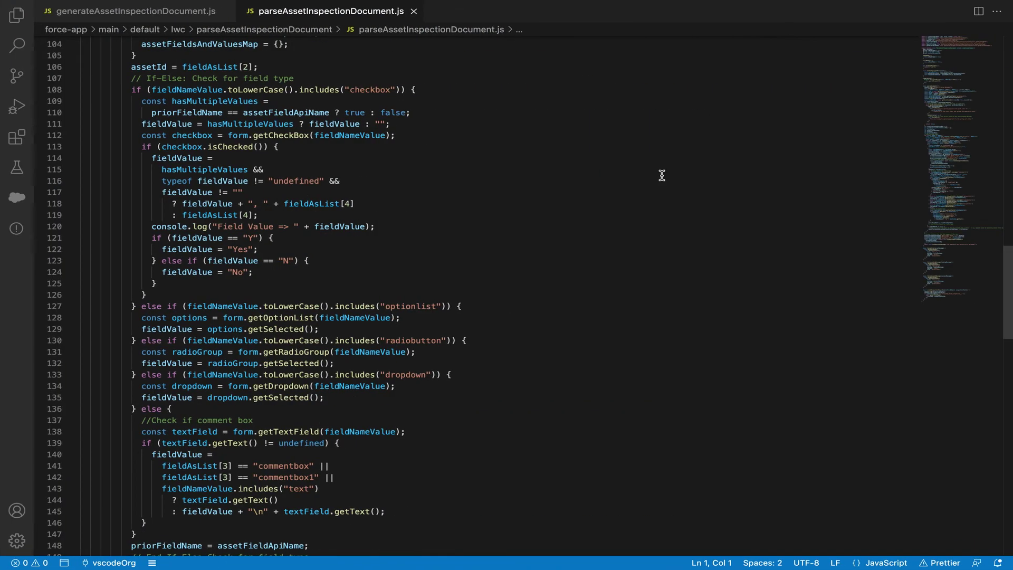